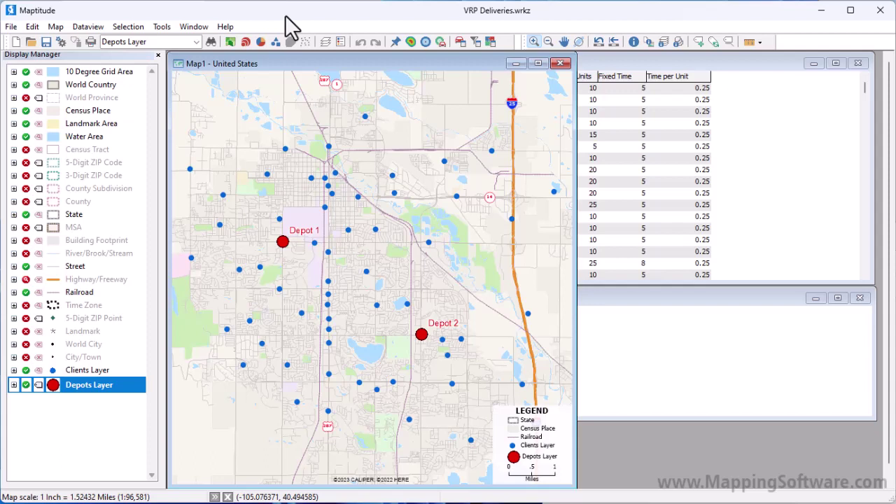
- Bring the Depots Layer table forward, then the Clients Layer table, to review client hours and unit times
click(607, 336)
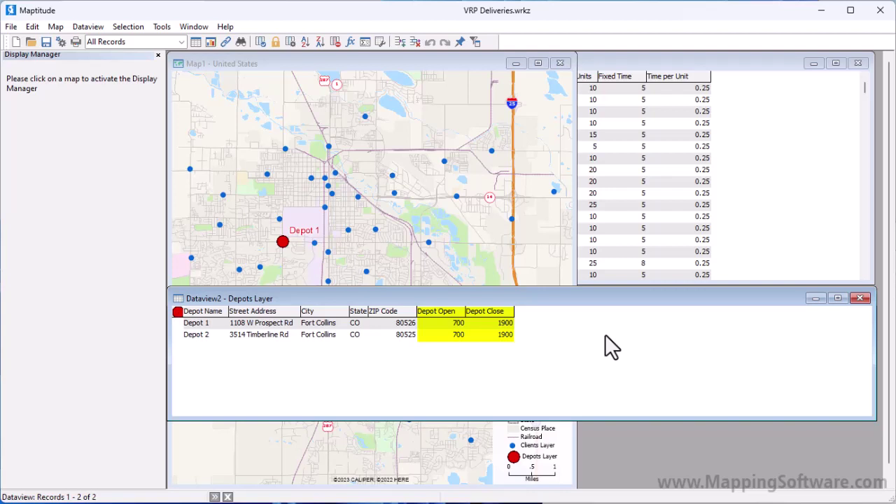
click(599, 59)
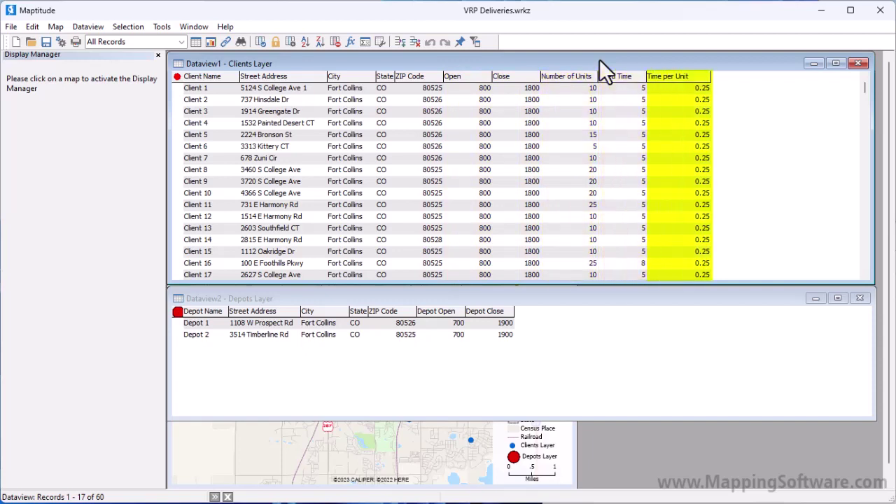
- From the Fort Collins map, launch Routing Deliveries & Pickups, keeping Delivery as the operation mode
click(383, 433)
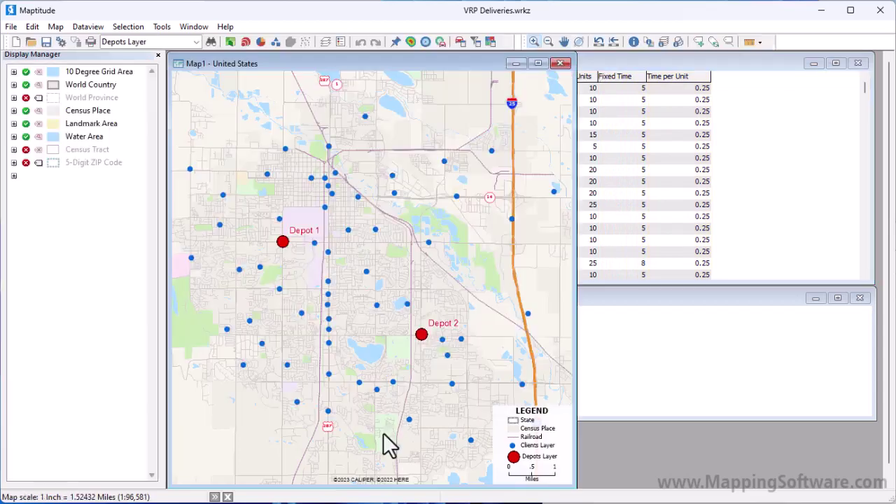
click(162, 26)
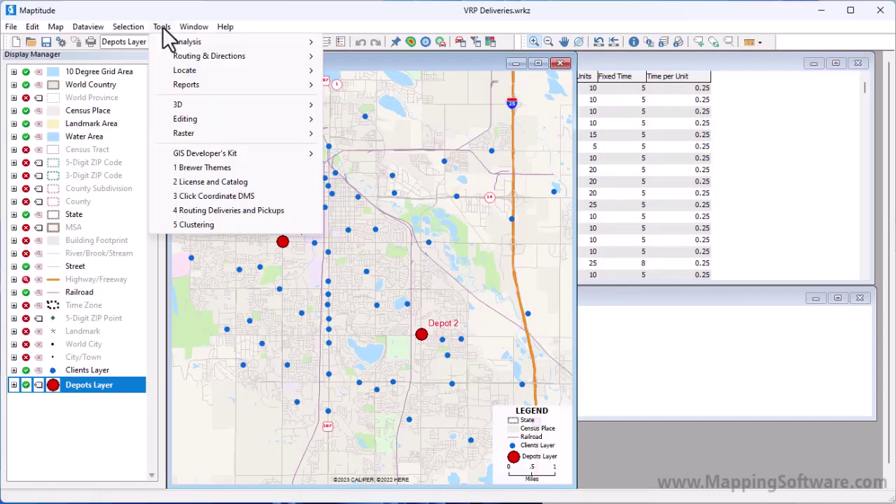
mouse_move(193, 56)
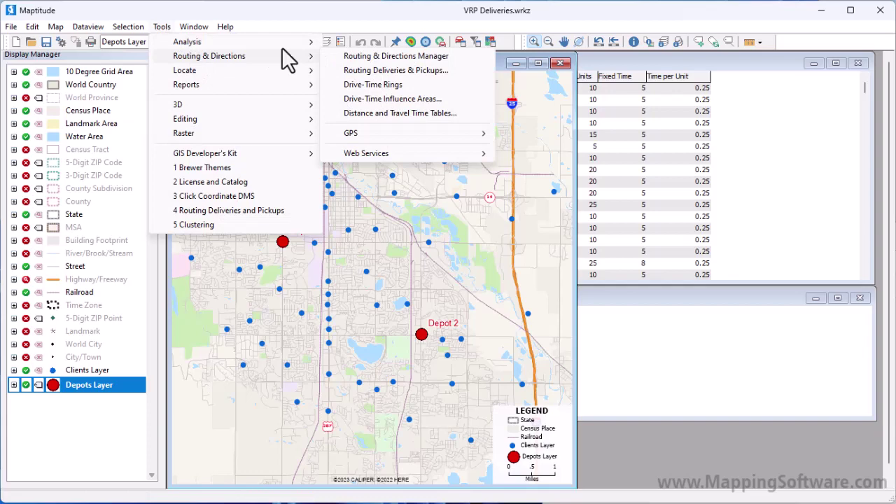
click(372, 70)
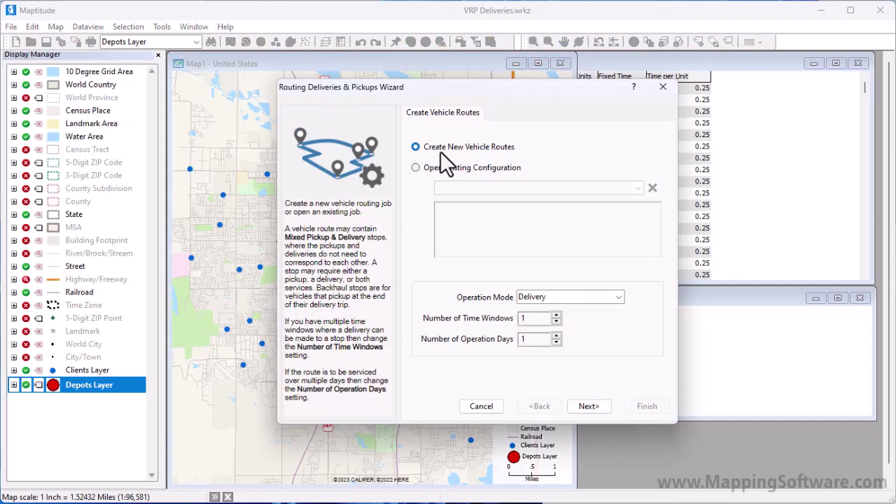
click(618, 297)
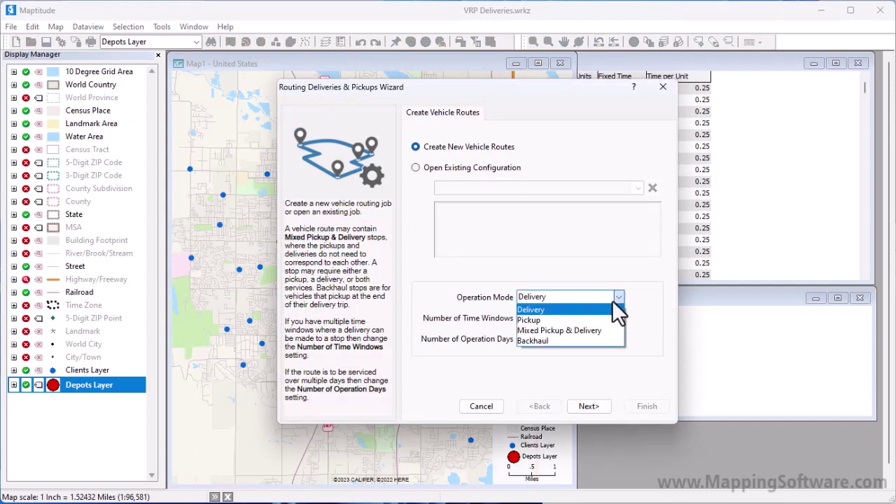
key(Escape)
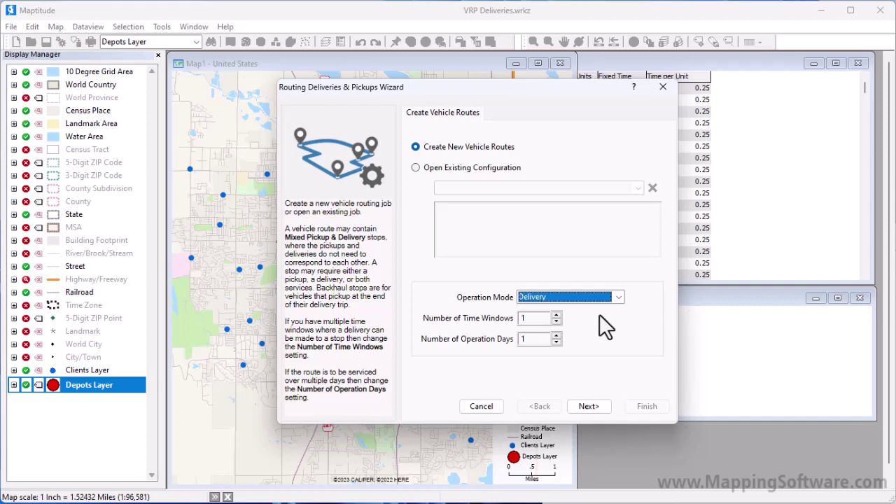
- Move to the Stops page and leave Assigned Depot unset (--)
click(596, 409)
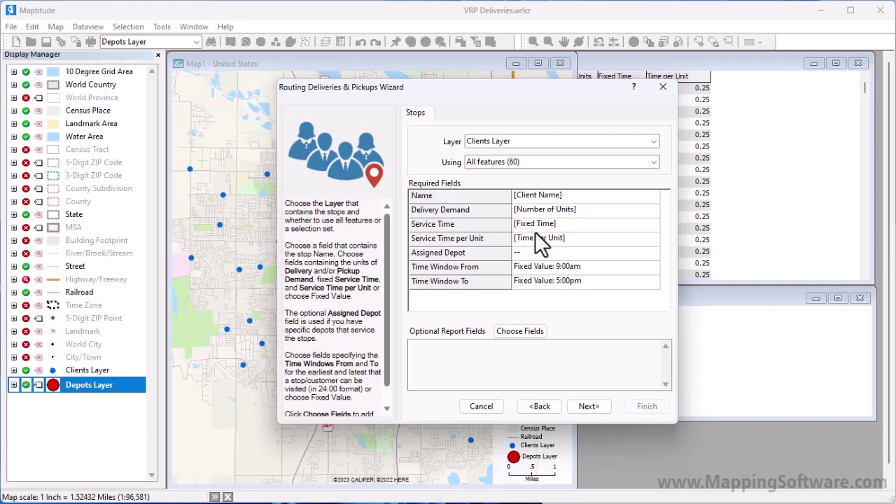
click(649, 253)
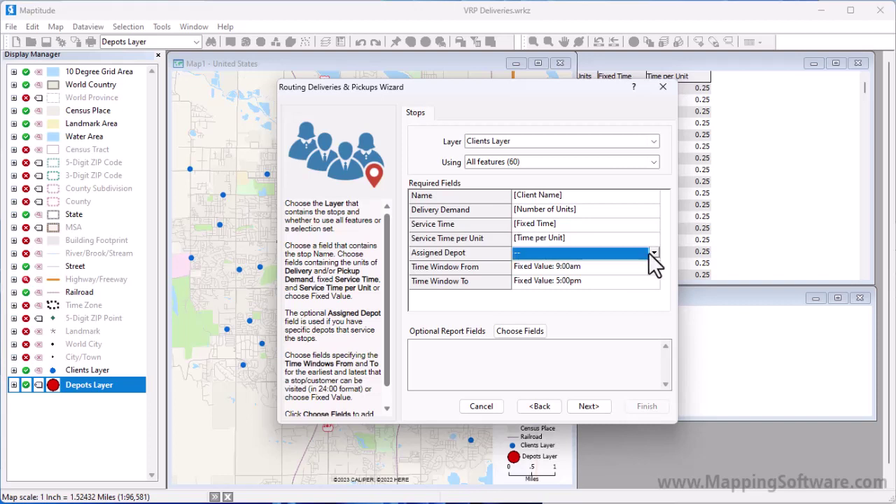
click(650, 253)
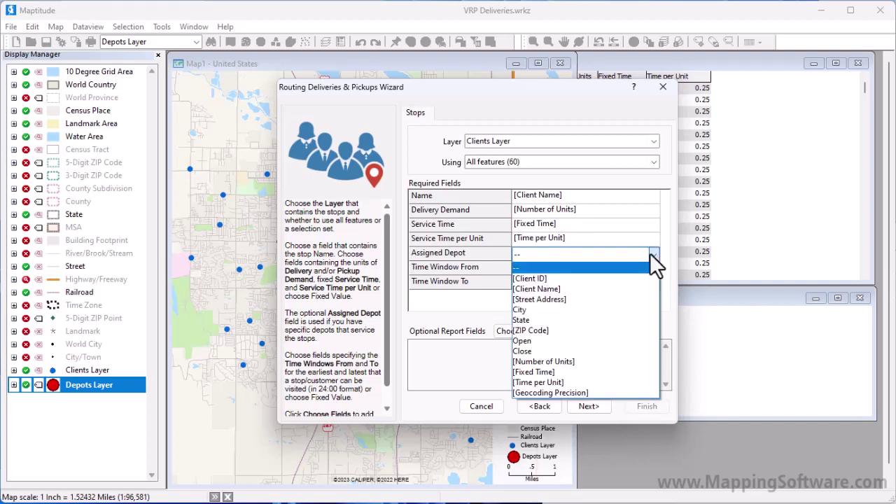
click(649, 253)
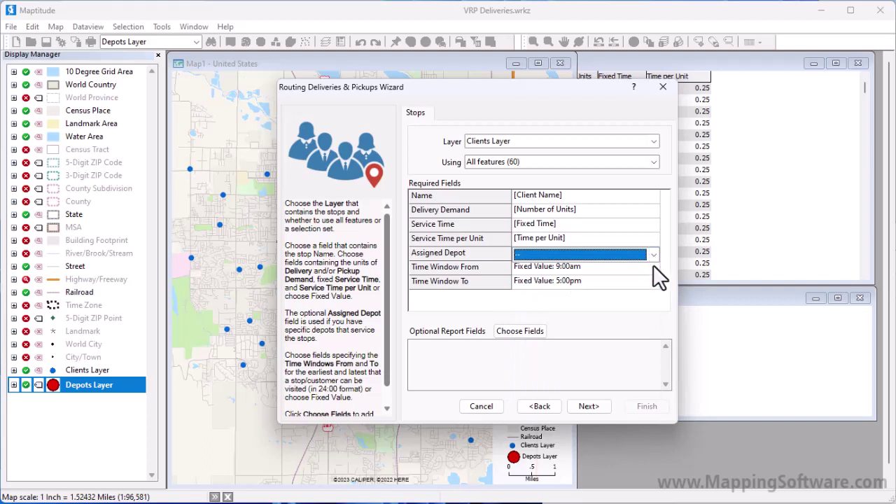
- Set stop Time Window From to Open and Time Window To to Close
click(654, 268)
click(653, 268)
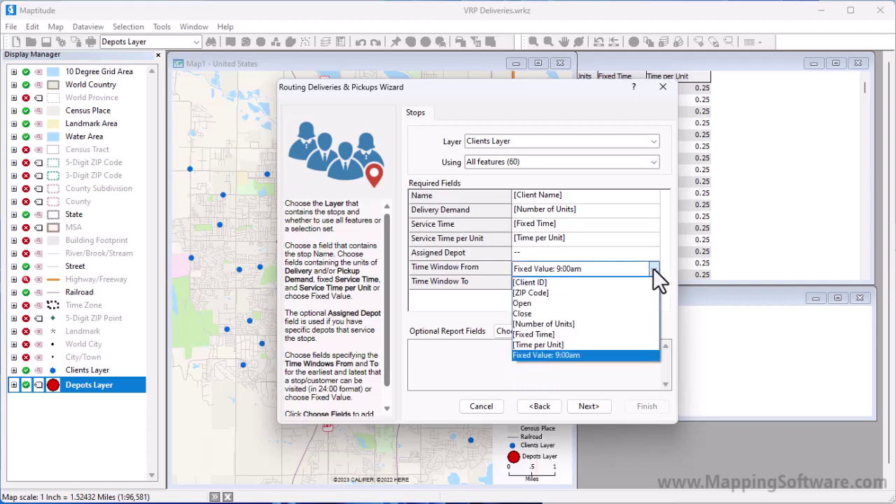
click(641, 302)
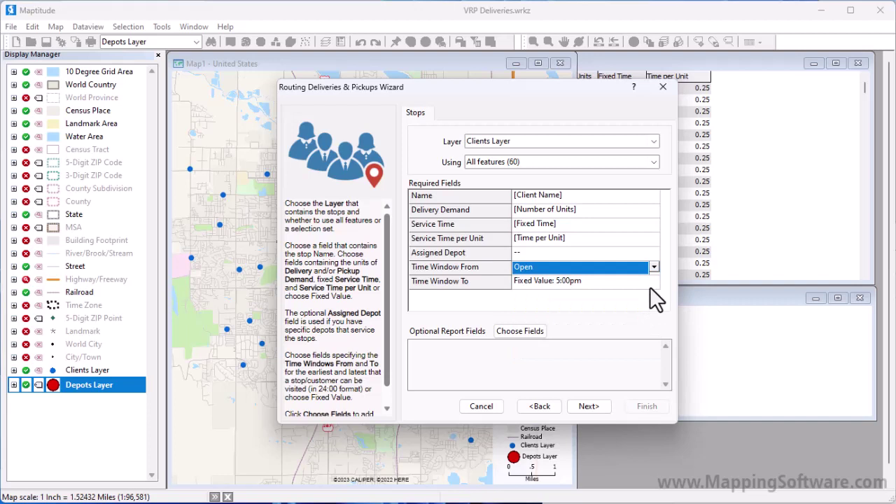
click(654, 279)
click(656, 282)
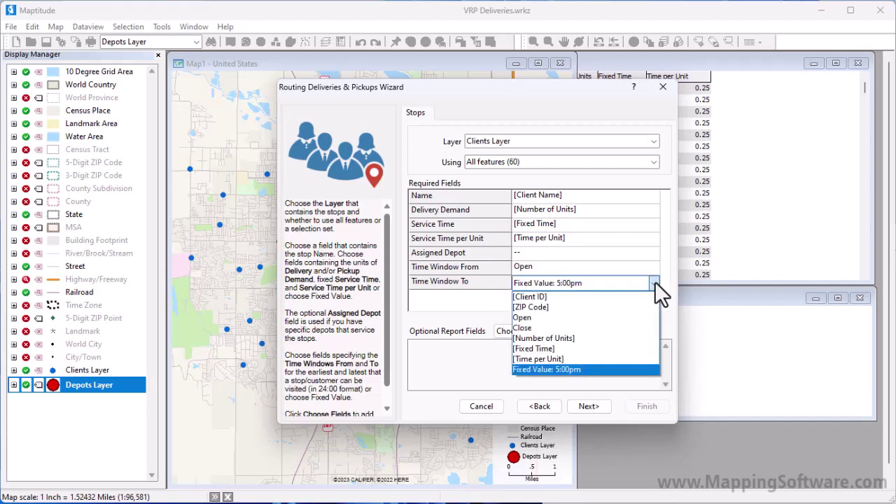
click(634, 329)
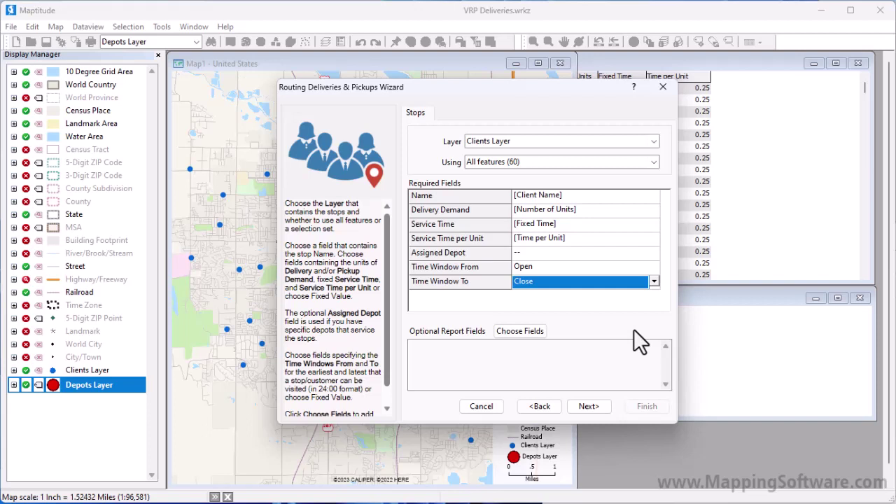
click(586, 406)
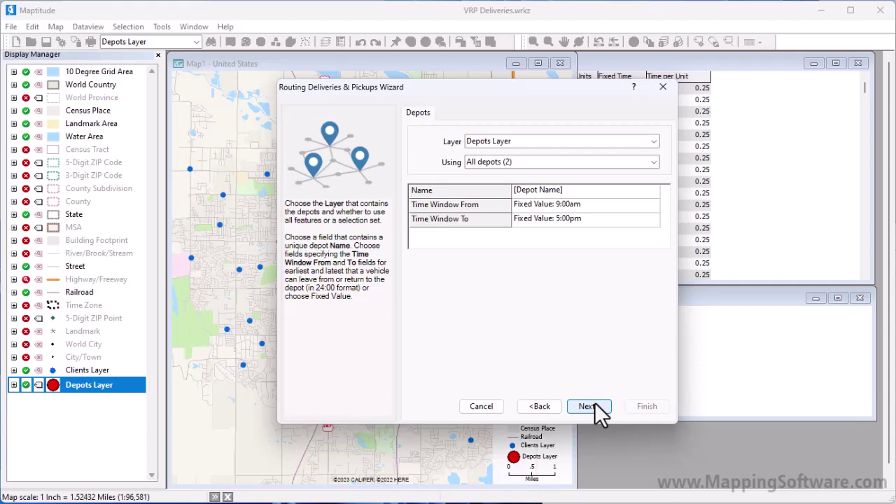
- Replace the fixed depot start time with Depot Open and set the window end to Depot Close
double_click(646, 206)
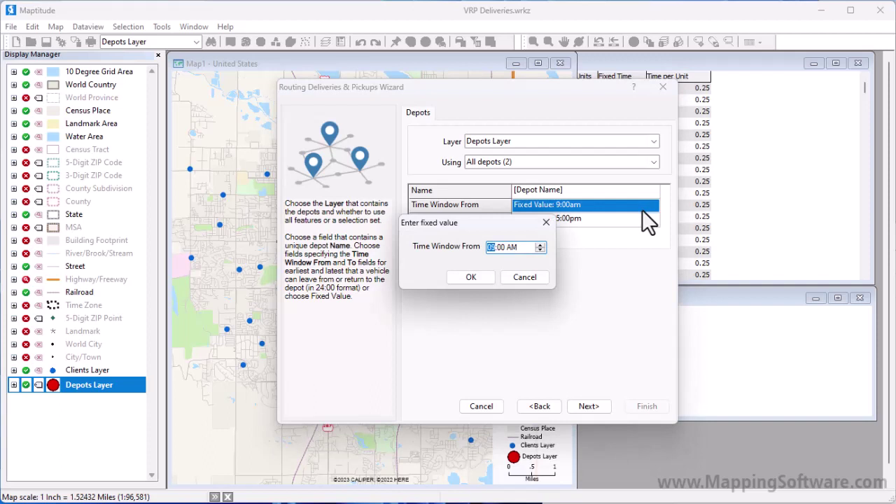
click(536, 277)
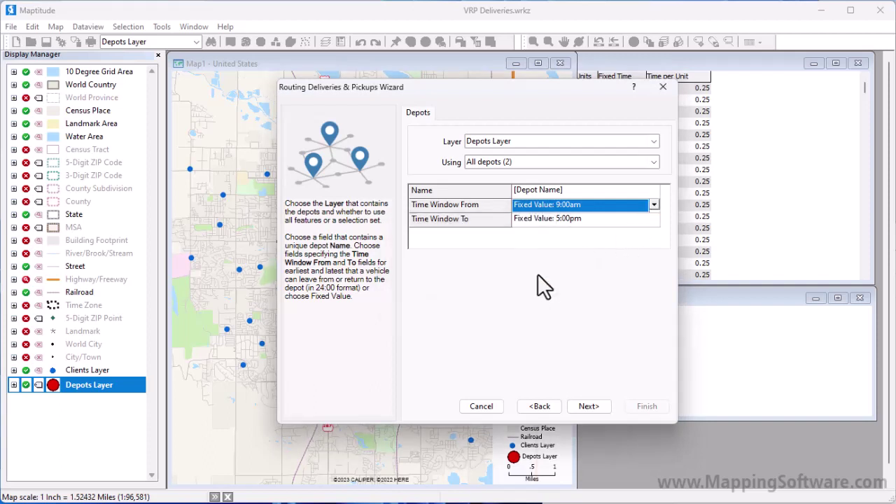
click(653, 204)
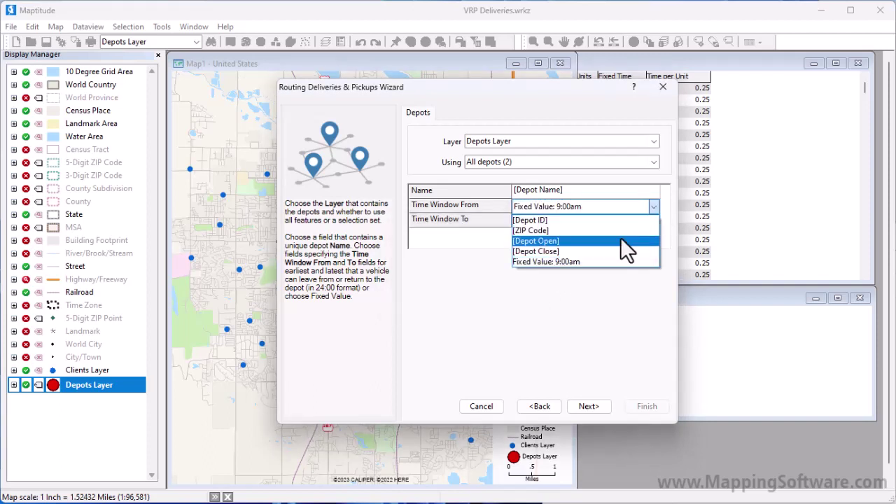
click(620, 240)
click(648, 220)
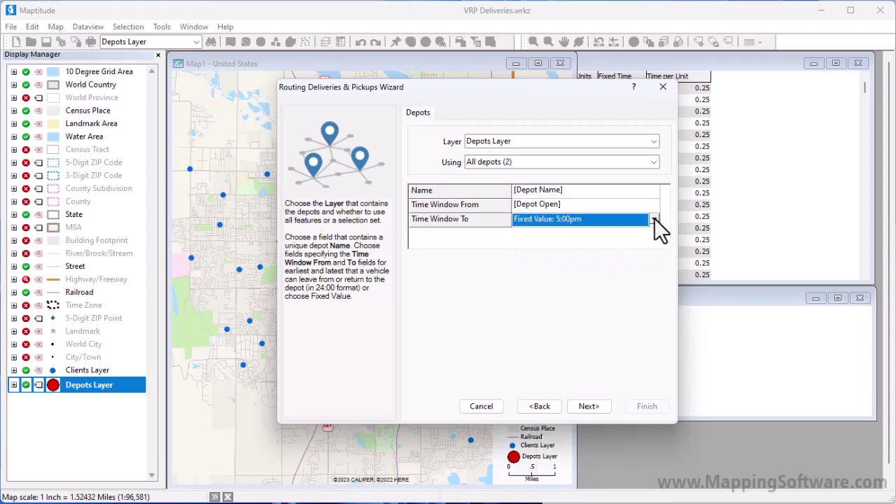
click(654, 221)
click(623, 265)
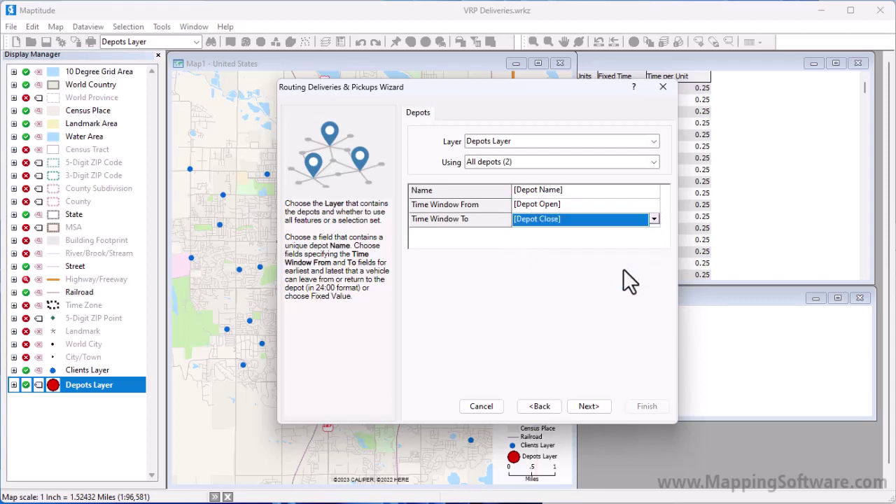
- Add two vehicle records to the Vehicle Table and give both a Vehicle Count of 2
click(581, 402)
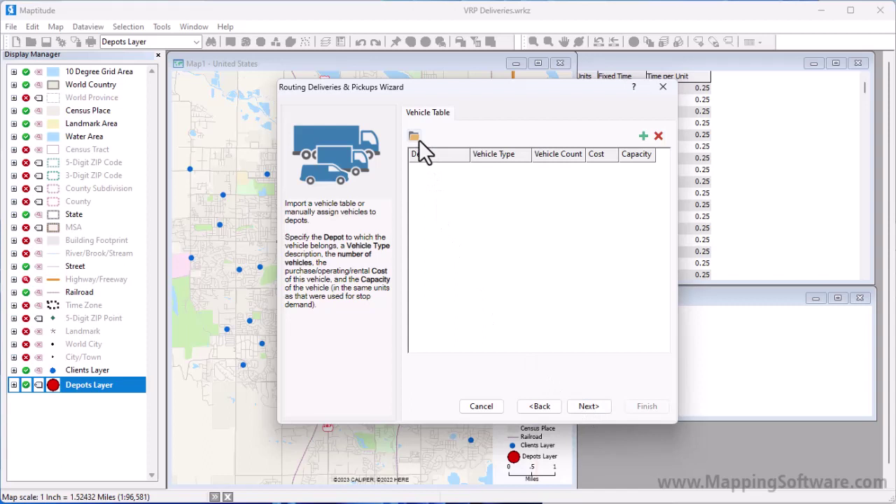
click(643, 137)
click(643, 137)
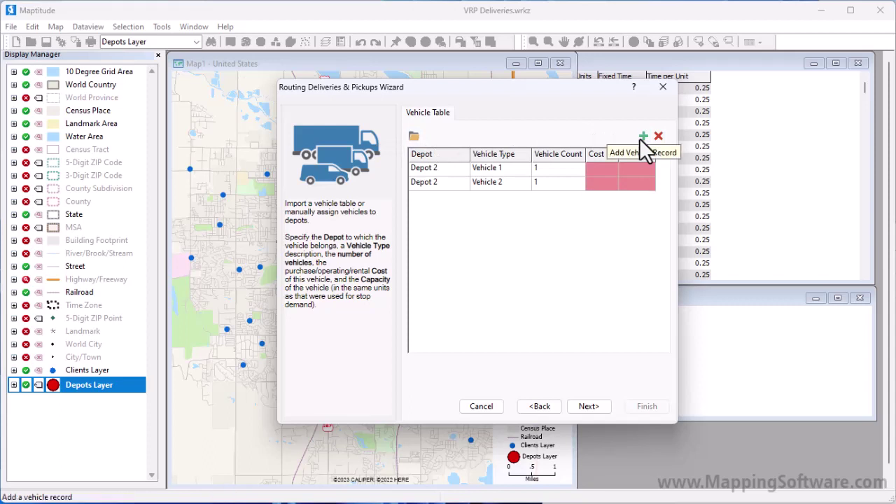
drag(563, 170, 563, 194)
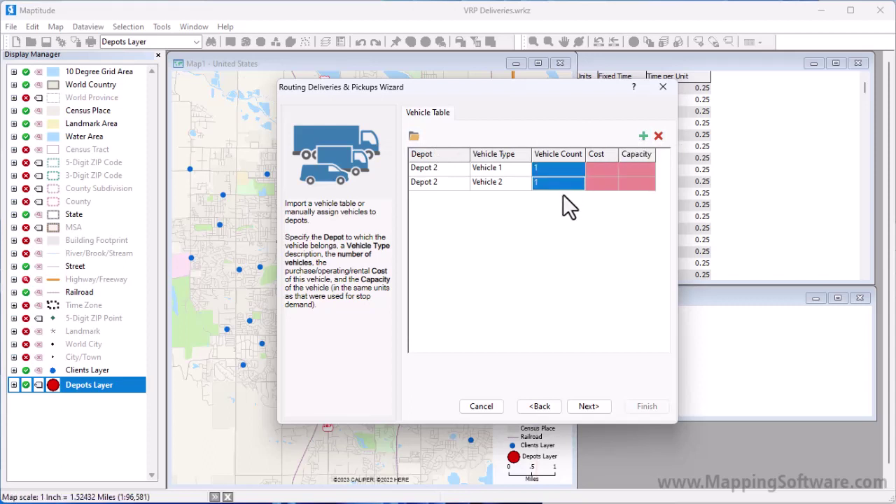
text(2)
key(Return)
- Give both vehicles cost 100 and capacity 250, and assign Vehicle 1 to Depot 1
drag(598, 168, 599, 189)
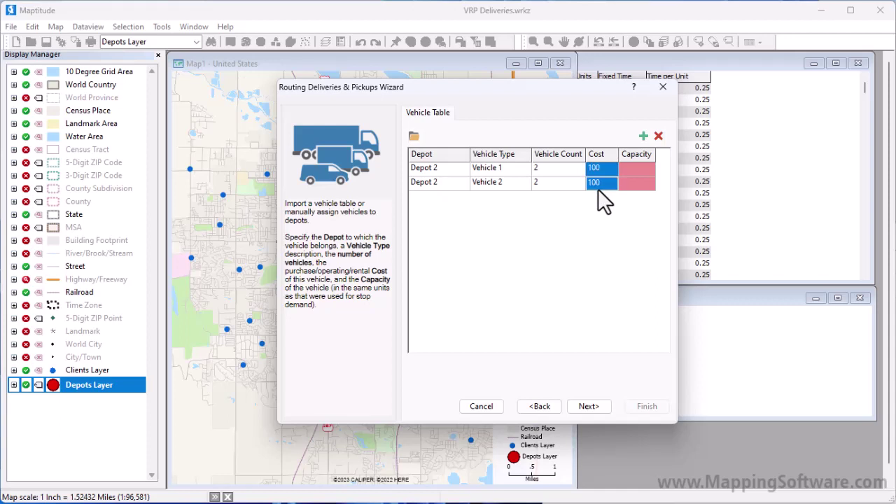
drag(637, 169, 639, 181)
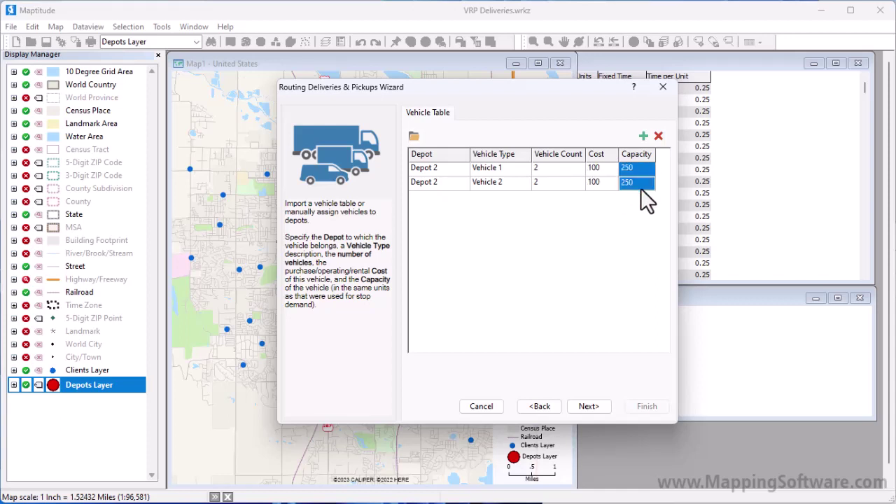
click(458, 168)
click(462, 169)
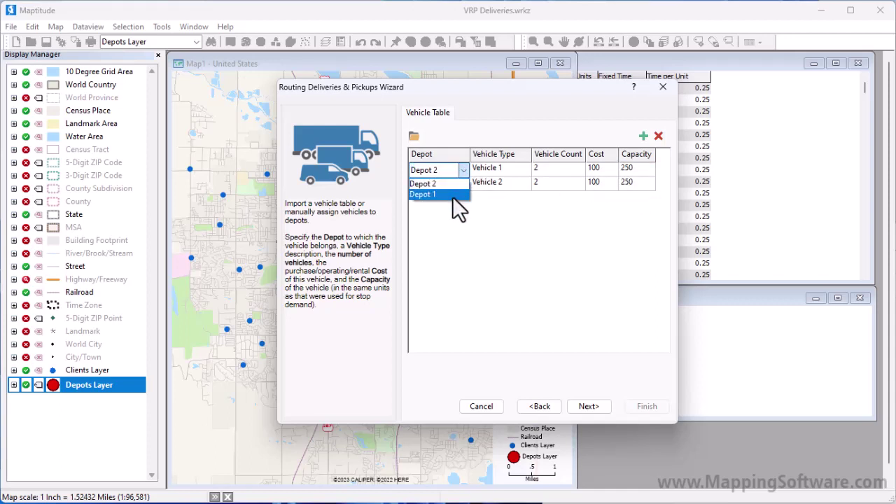
click(453, 195)
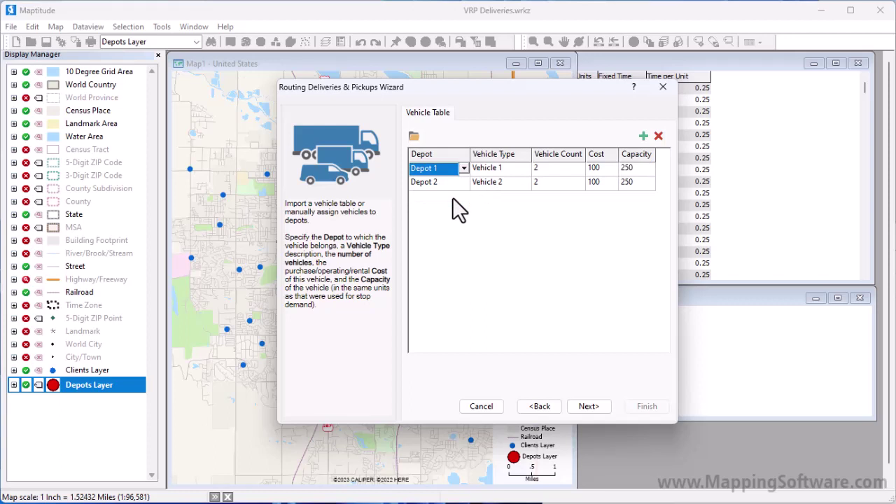
- Accept the default Driving and Options pages and finish the wizard to solve the routes
click(588, 406)
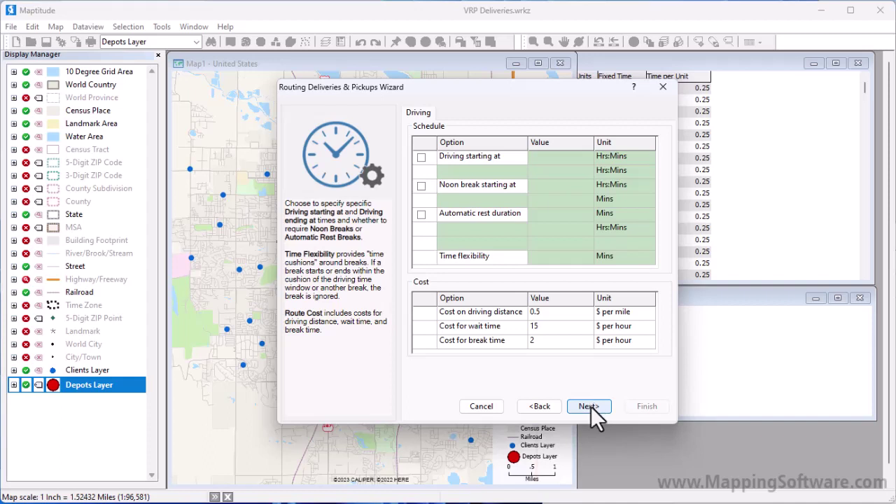
click(591, 406)
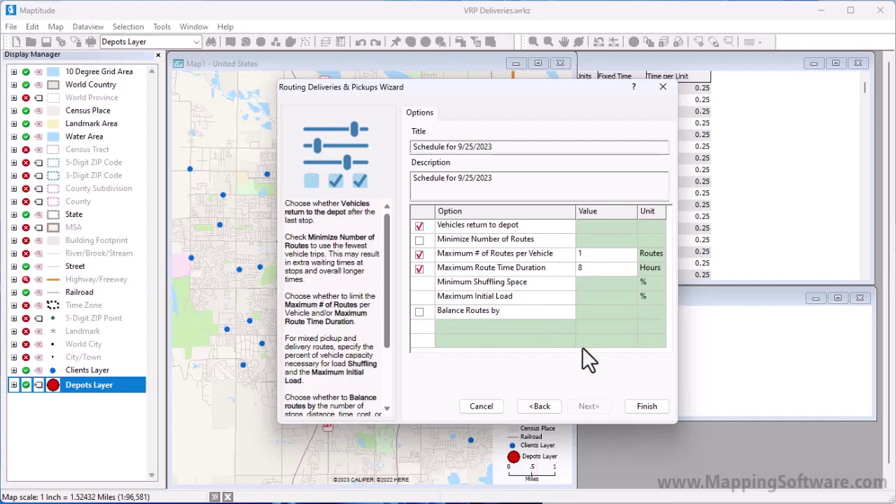
click(633, 405)
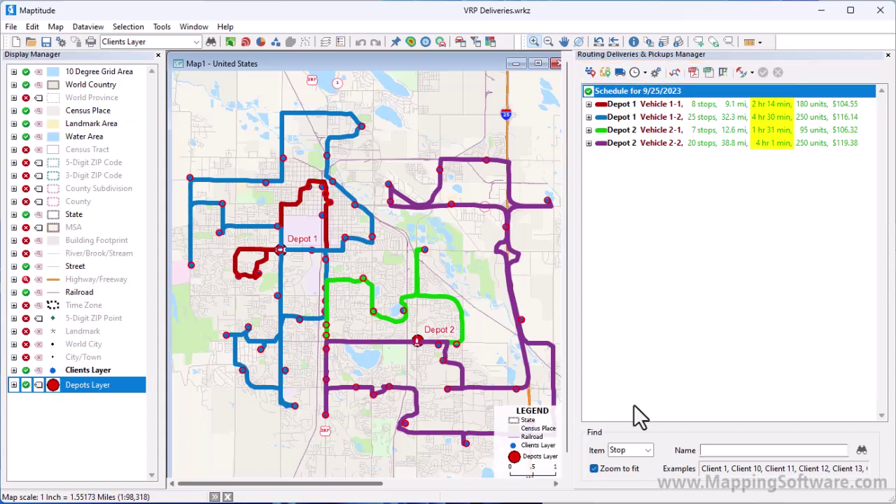
- Enable route balancing by Time with a 0.5-hour maximum difference, scoped to Every route
click(656, 72)
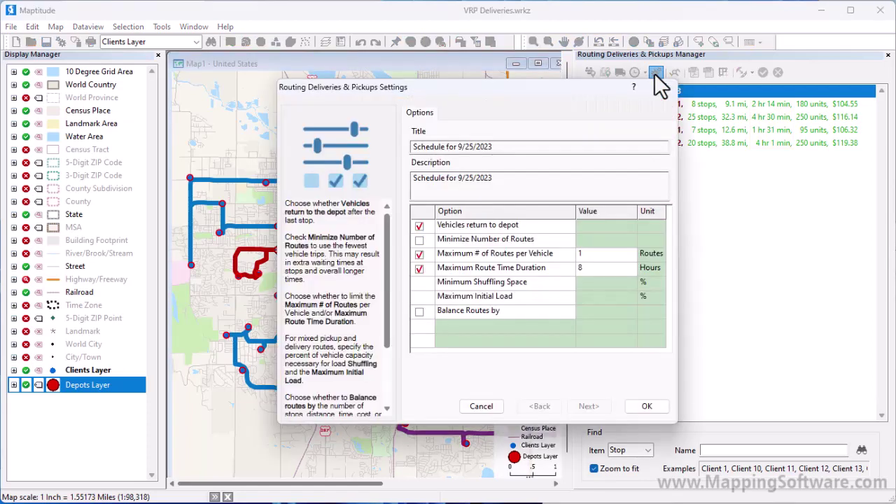
click(420, 311)
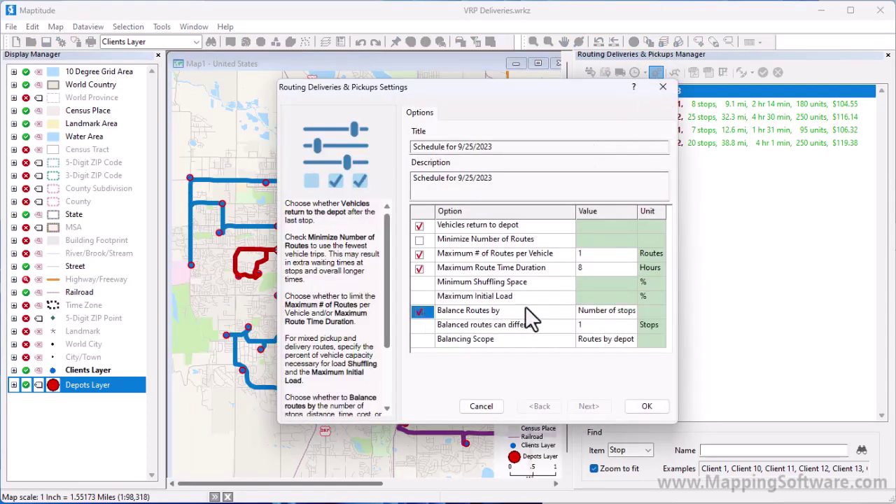
click(604, 310)
click(605, 310)
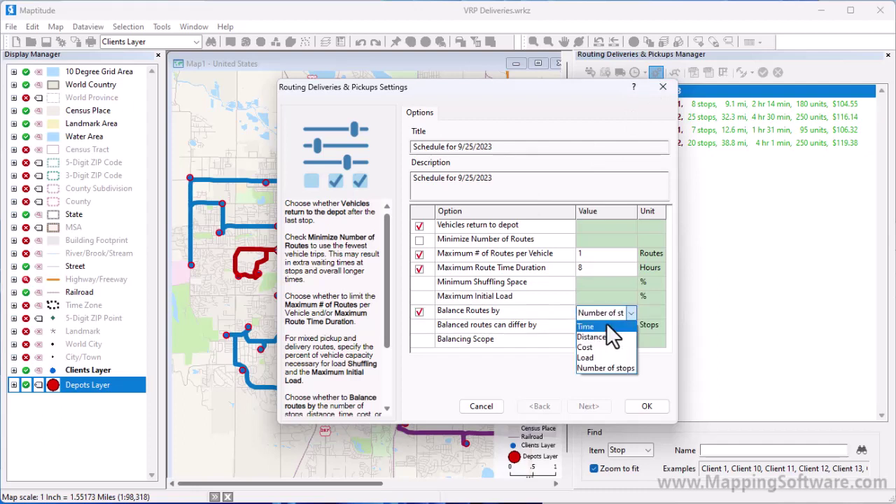
click(606, 326)
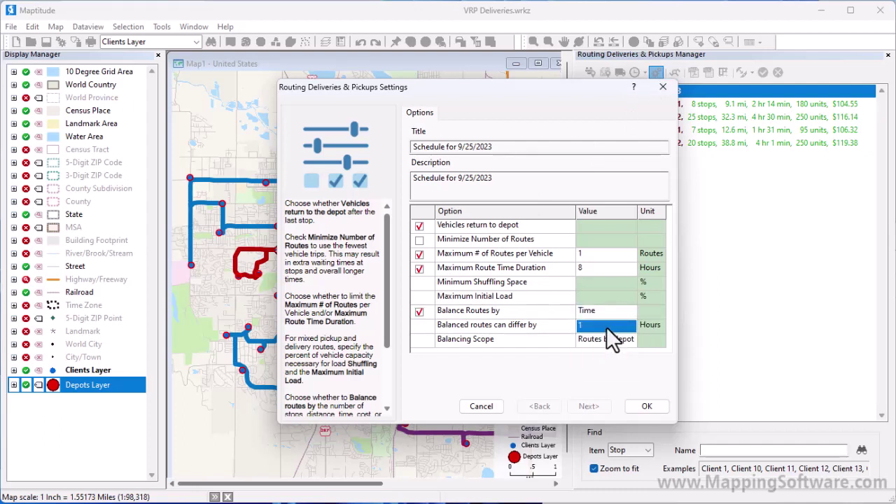
text(0.5)
click(633, 338)
click(633, 337)
click(618, 364)
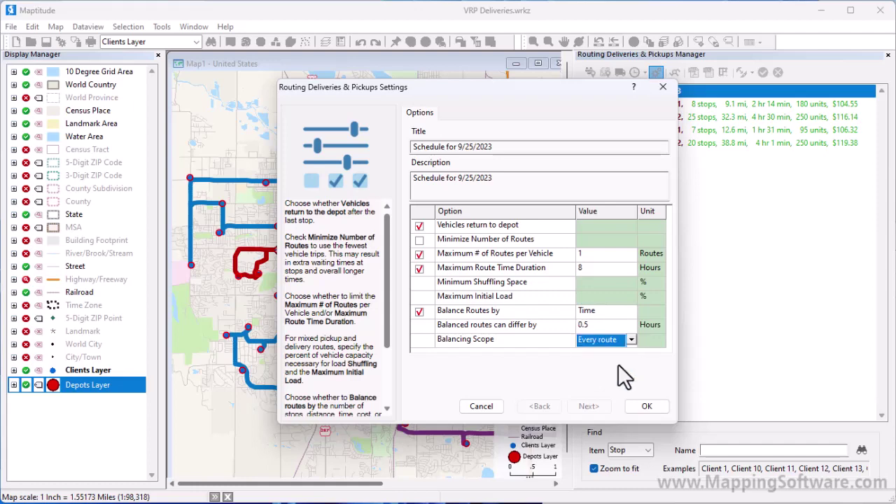
click(638, 401)
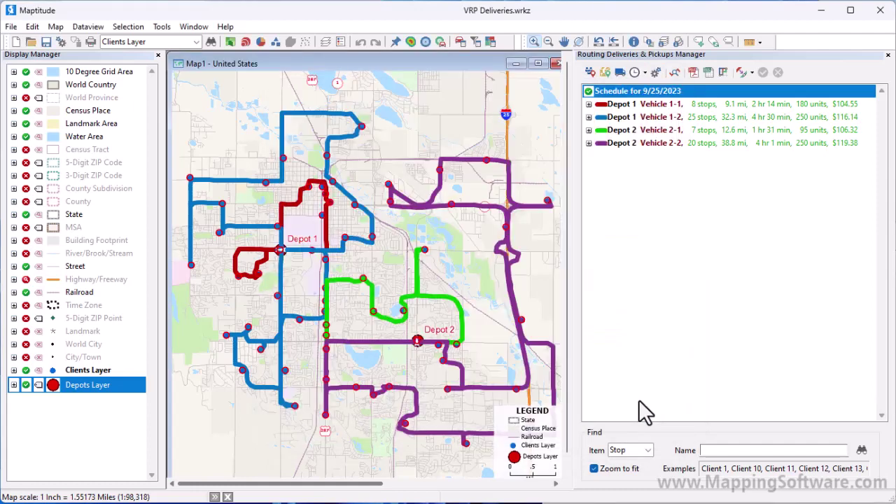
- Re-solve, show Depot 1 Vehicle 1-1's stop list and route alone, then display all routes
click(674, 73)
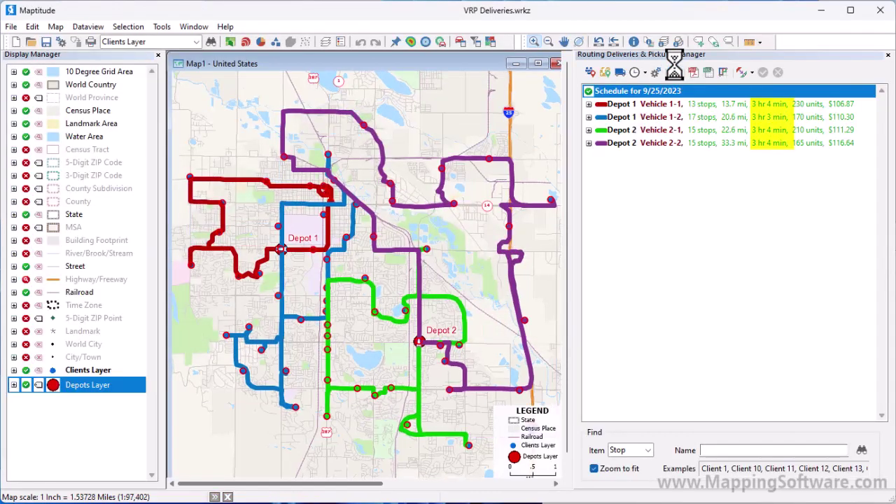
click(588, 105)
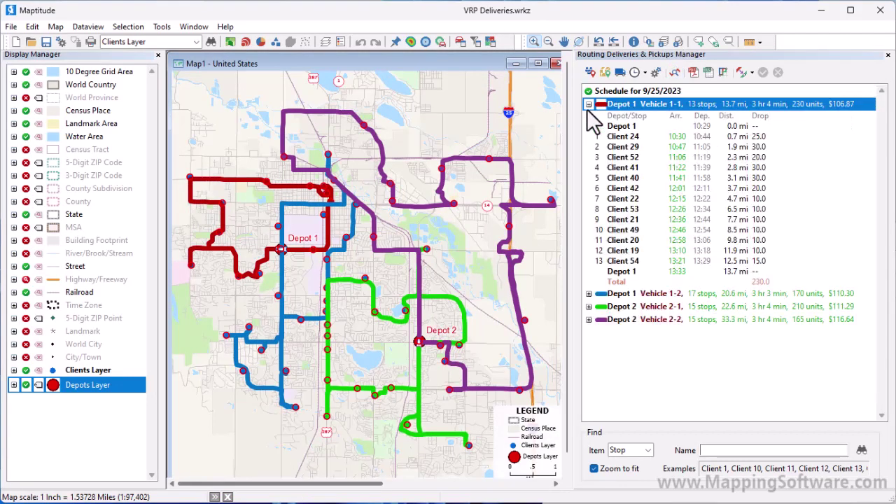
right_click(628, 104)
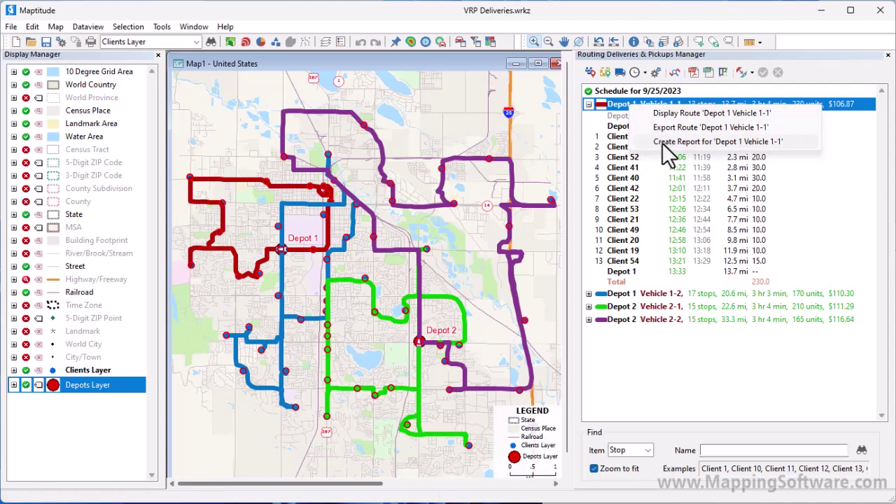
click(667, 113)
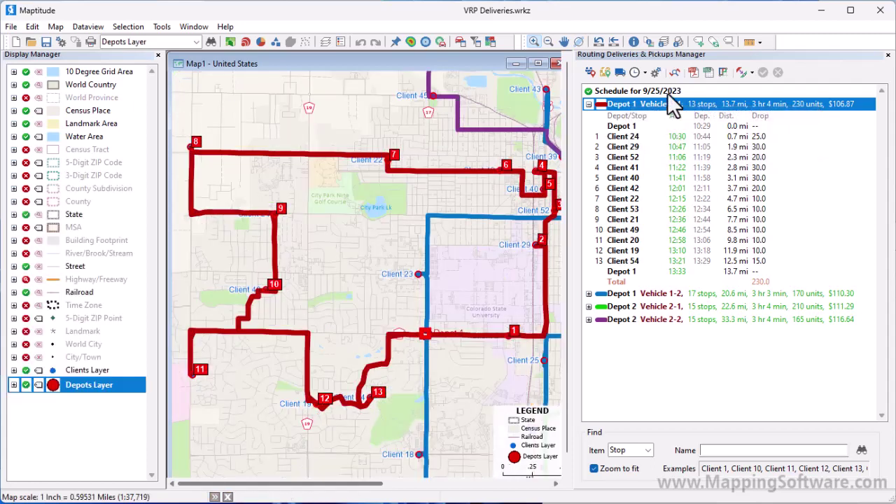
right_click(667, 92)
click(688, 103)
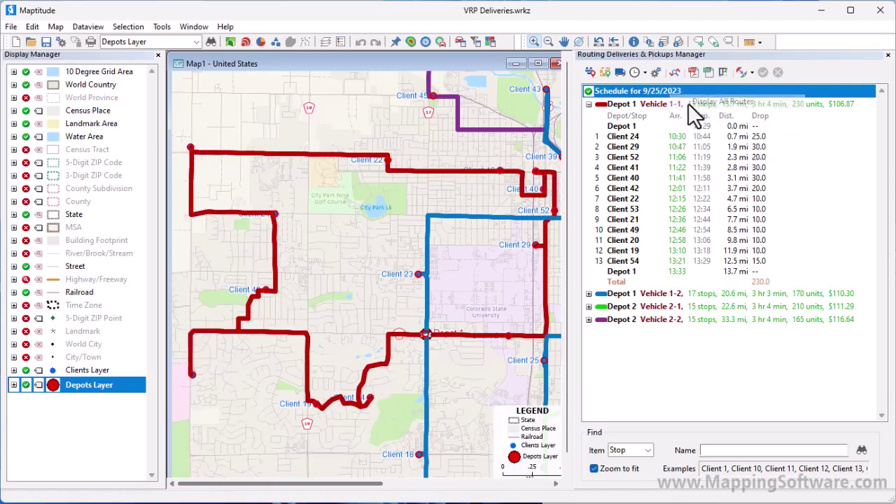